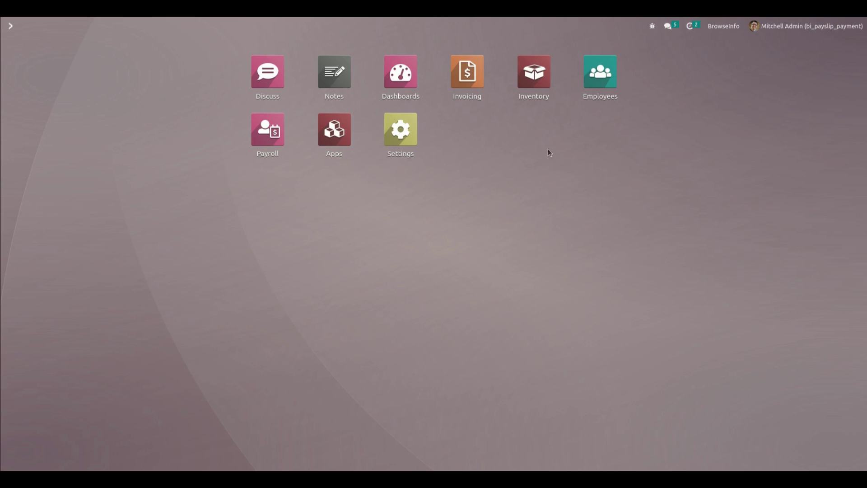
- Show the All Payslips list in Payroll without the Batch grouping
{"action": "left_click", "coordinate": [271, 134]}
{"action": "left_click", "coordinate": [188, 27]}
{"action": "left_click", "coordinate": [199, 56]}
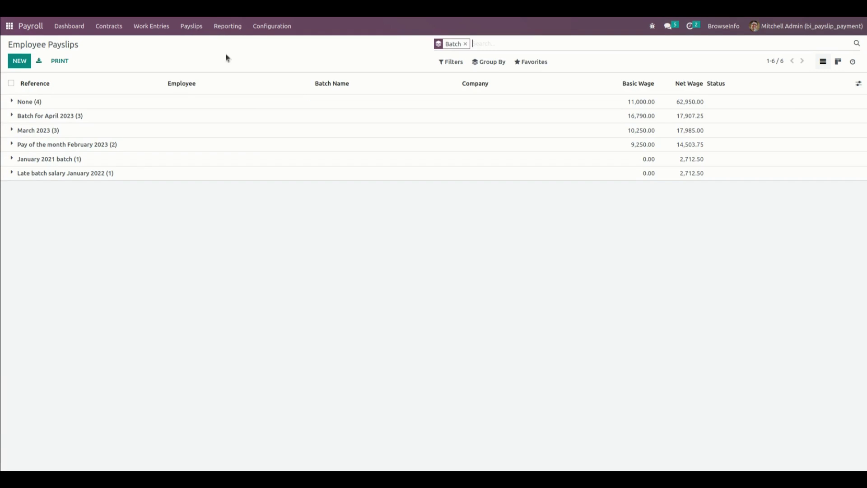
{"action": "left_click", "coordinate": [465, 44]}
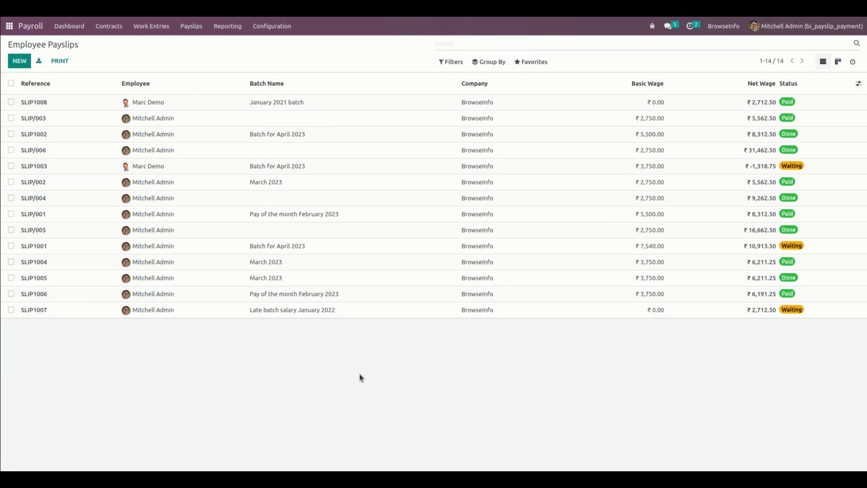
- Create an April 2023 payslip for the employee, compute its sheet and confirm it
{"action": "left_click", "coordinate": [20, 62]}
{"action": "left_click", "coordinate": [97, 126]}
{"action": "type", "text": "mi"}
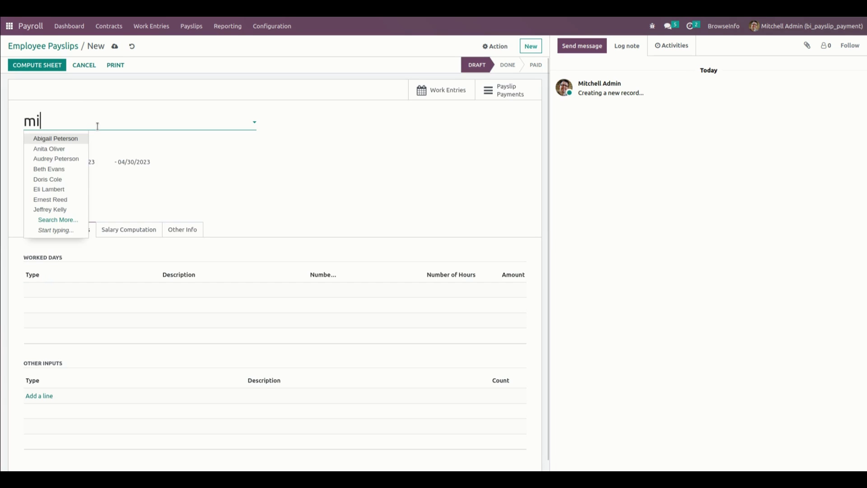
{"action": "left_click", "coordinate": [69, 143]}
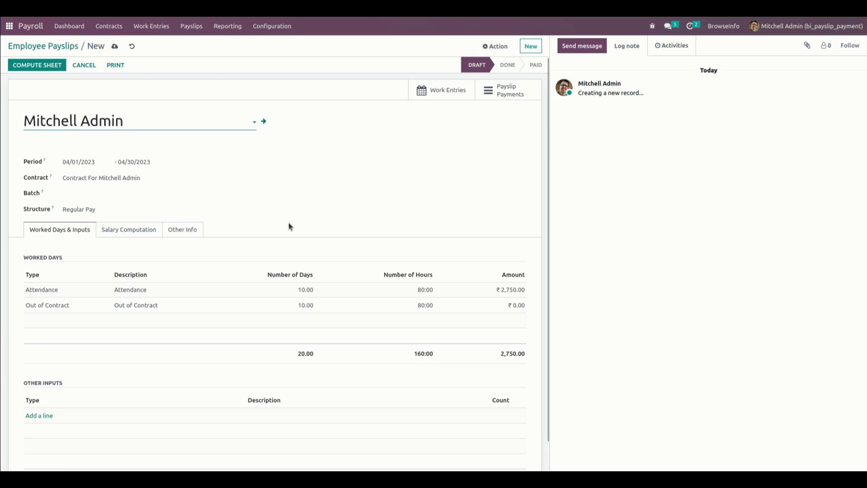
{"action": "left_click", "coordinate": [45, 65]}
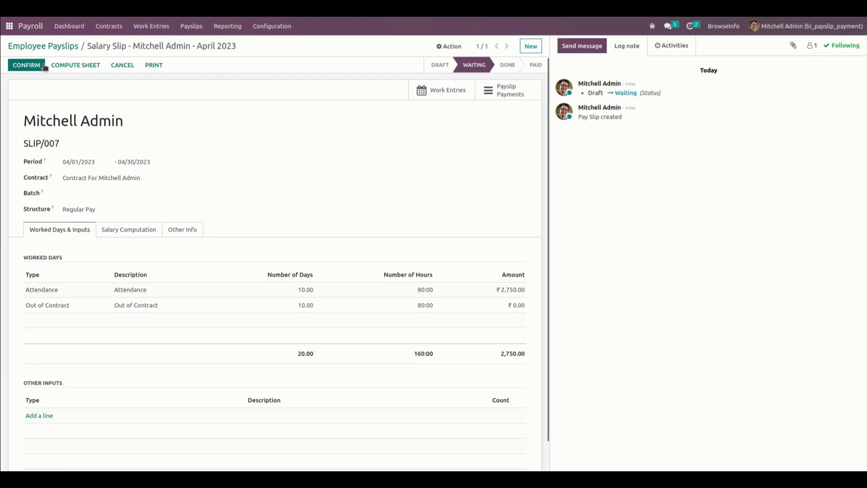
{"action": "left_click", "coordinate": [23, 66]}
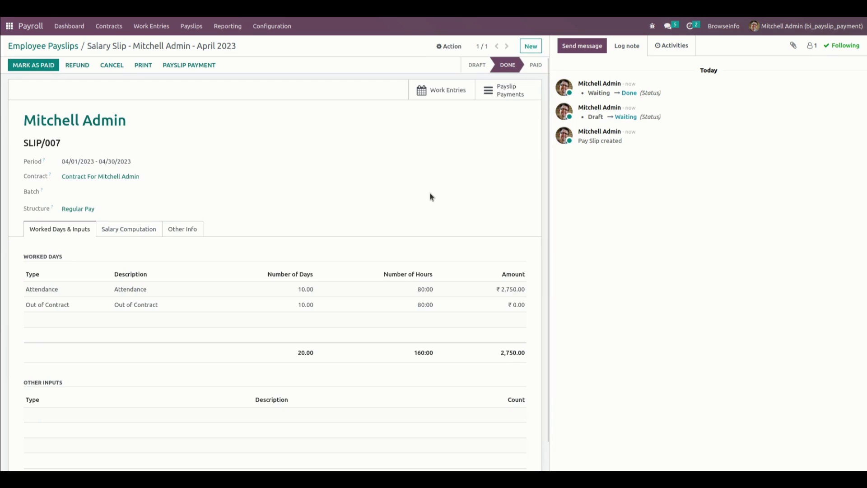
- Start a SLIP/007 payslip payment dated 04/11/2023 through the Bank journal
{"action": "left_click", "coordinate": [201, 66]}
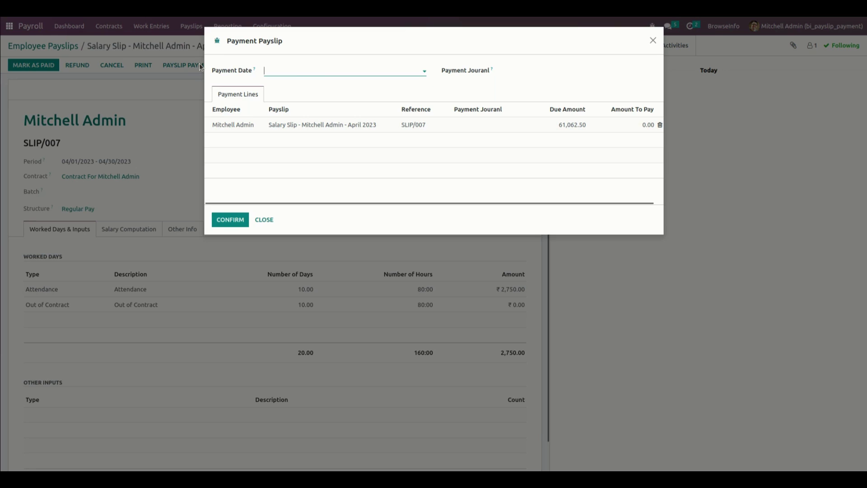
{"action": "left_click", "coordinate": [314, 74]}
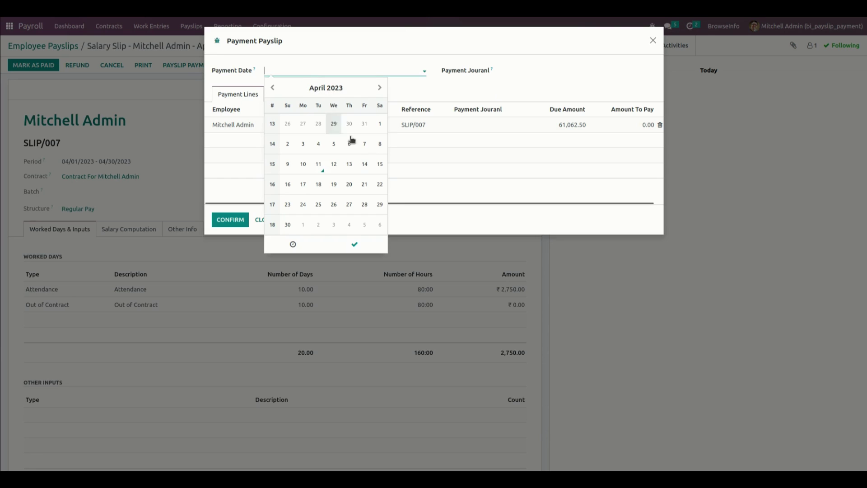
{"action": "left_click", "coordinate": [320, 165]}
{"action": "left_click", "coordinate": [531, 69]}
{"action": "left_click", "coordinate": [536, 146]}
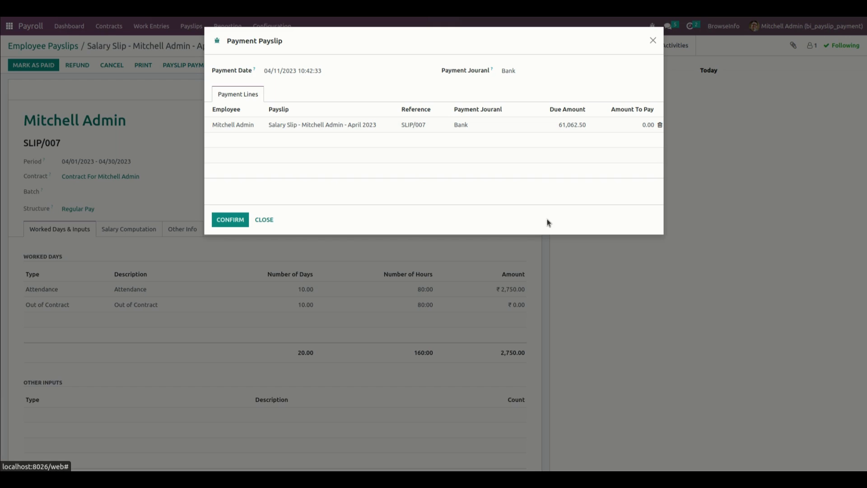
- Enter 60,000.00 as the amount to pay and confirm the partial payment
{"action": "left_click", "coordinate": [645, 127]}
{"action": "type", "text": "60000"}
{"action": "key", "text": "Tab"}
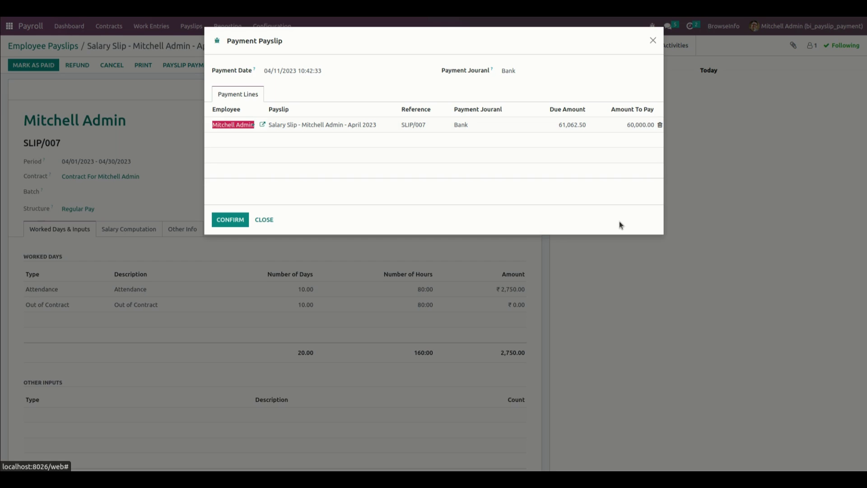
{"action": "left_click", "coordinate": [405, 193]}
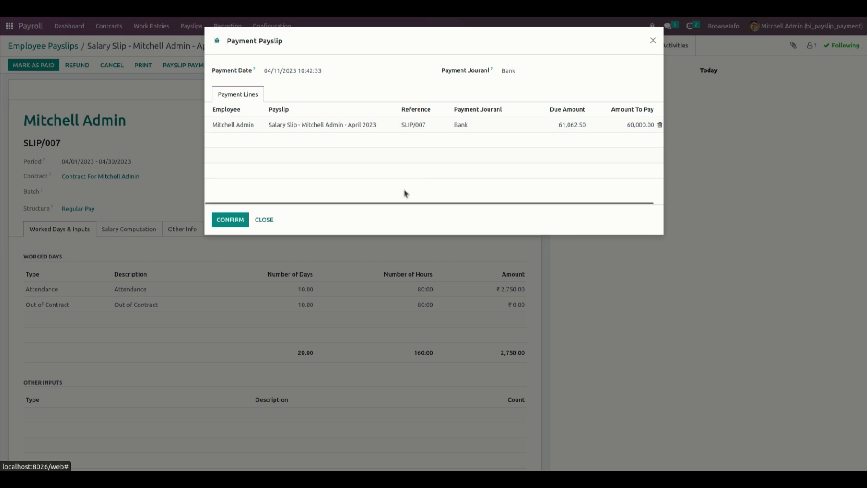
{"action": "left_click", "coordinate": [233, 221]}
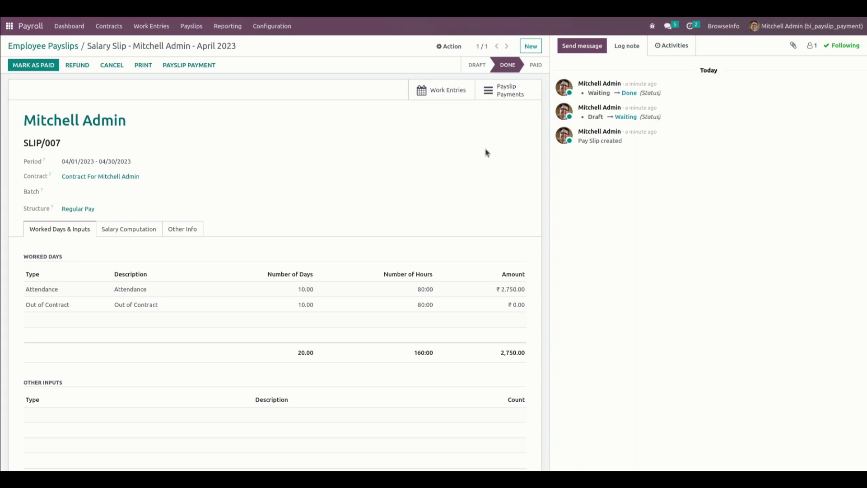
{"action": "left_click", "coordinate": [202, 65]}
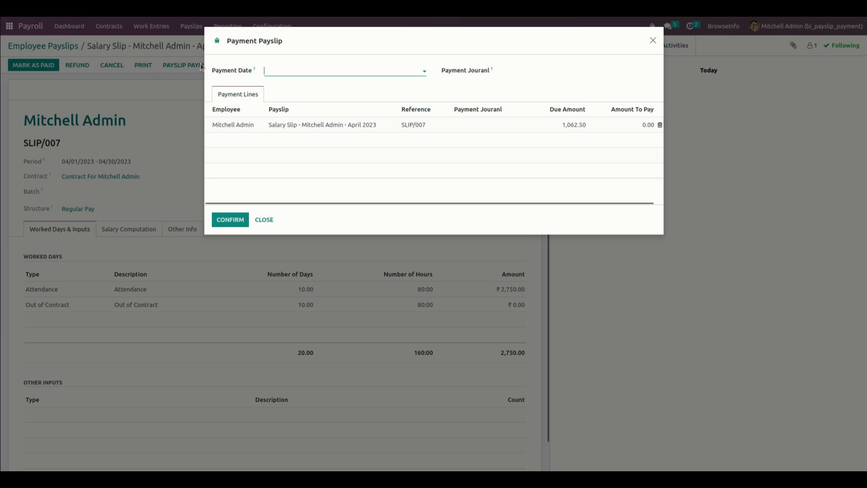
- Date the second payment 04/12/2023 and pay through the Cash journal
{"action": "left_click", "coordinate": [280, 72]}
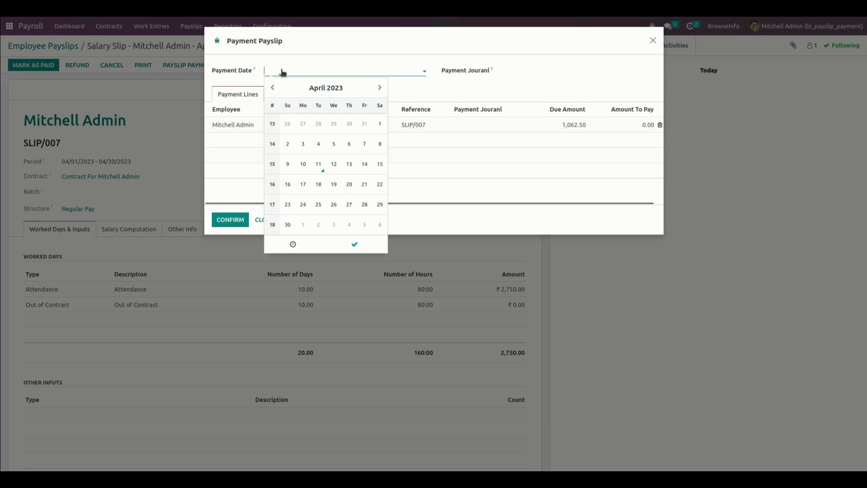
{"action": "left_click", "coordinate": [329, 167]}
{"action": "left_click", "coordinate": [527, 70]}
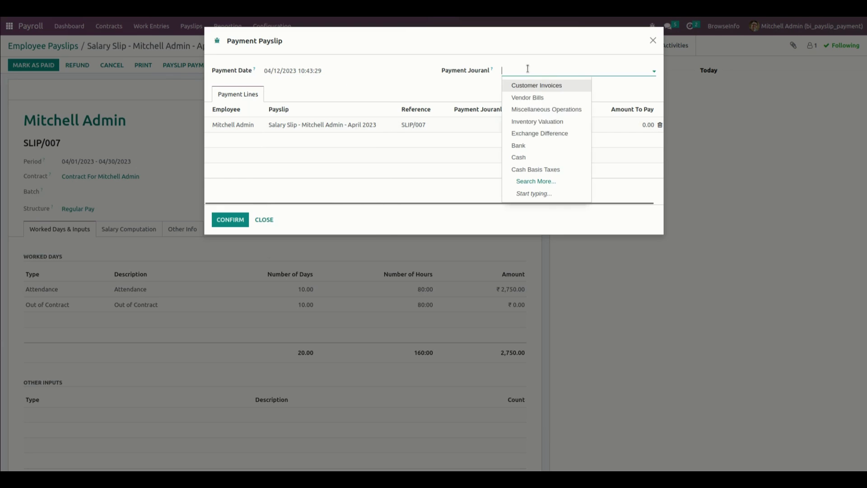
{"action": "left_click", "coordinate": [537, 156]}
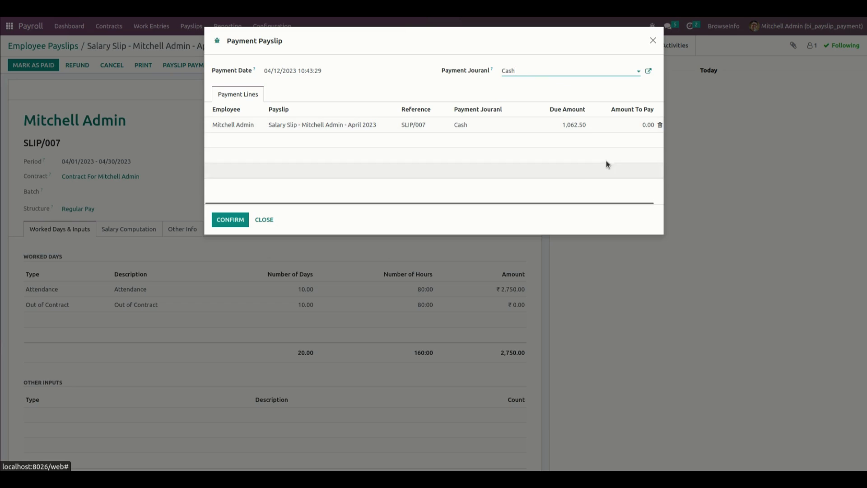
- Pay the remaining 1,062.50 due so SLIP/007 becomes Paid
{"action": "left_click", "coordinate": [583, 128]}
{"action": "key", "text": "ctrl+c"}
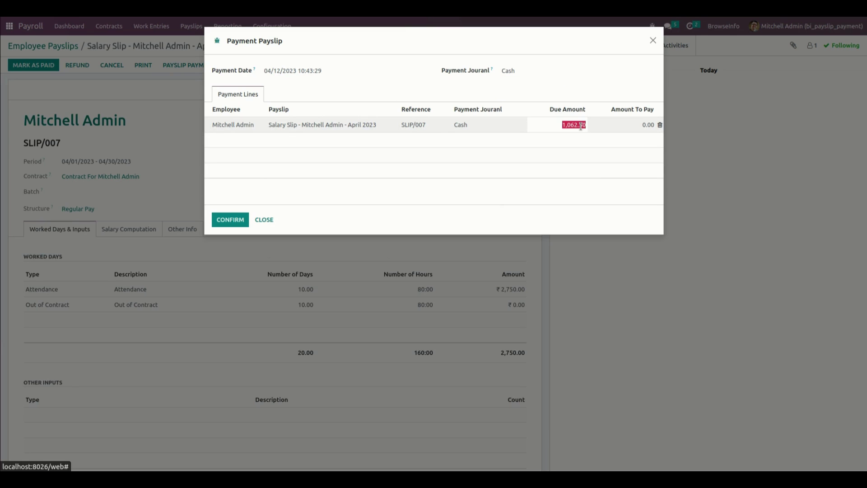
{"action": "left_click", "coordinate": [639, 128]}
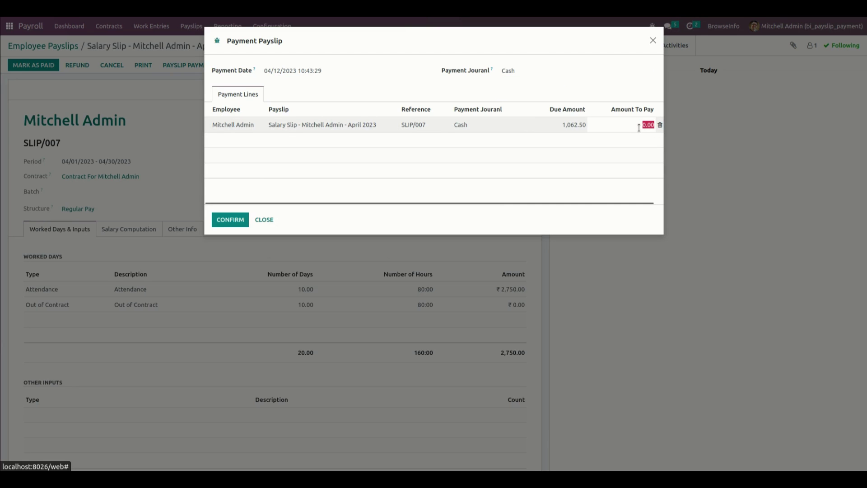
{"action": "key", "text": "ctrl+v"}
{"action": "left_click", "coordinate": [544, 218]}
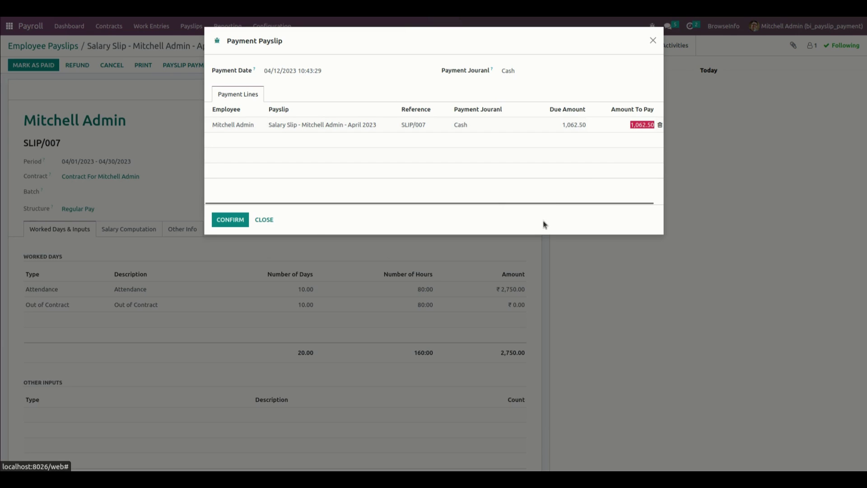
{"action": "left_click", "coordinate": [230, 221]}
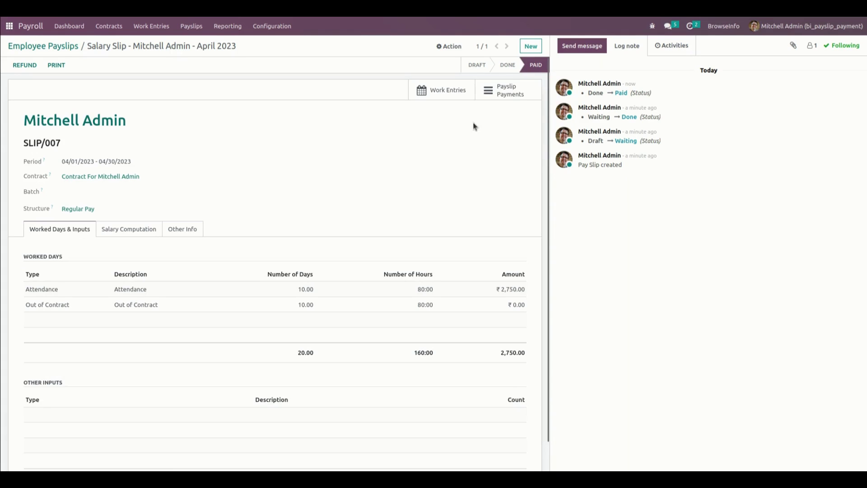
{"action": "left_click", "coordinate": [513, 96]}
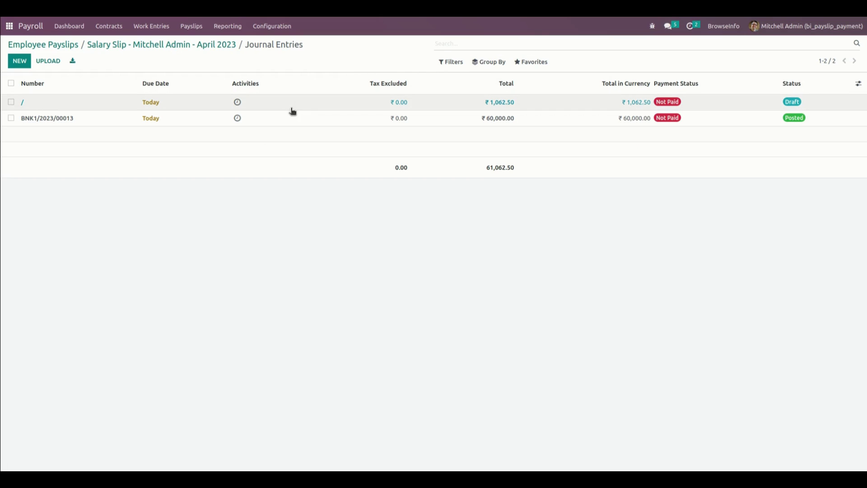
- Inspect the posted 60,000.00 Bank entry, then go back to the Employee Payslips list
{"action": "left_click", "coordinate": [273, 120]}
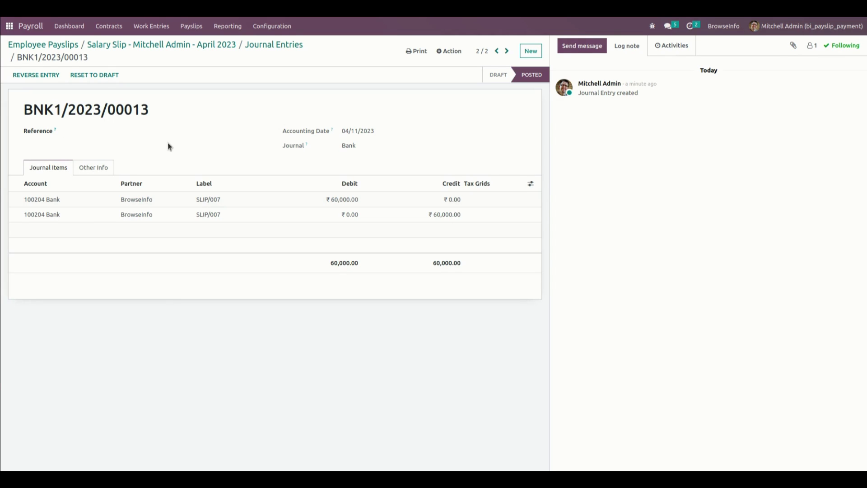
{"action": "left_click", "coordinate": [63, 47]}
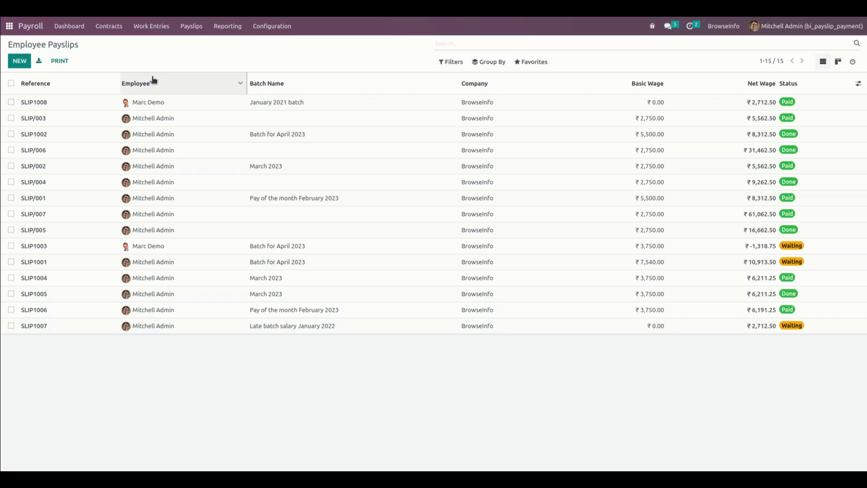
- Select SLIP/006 and SLIP1002 and launch Payslip Payments for both
{"action": "left_click", "coordinate": [11, 150]}
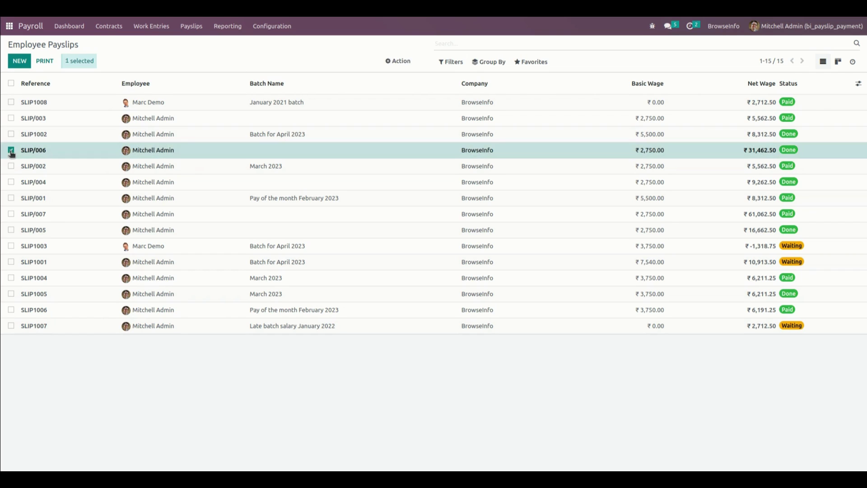
{"action": "left_click", "coordinate": [11, 135]}
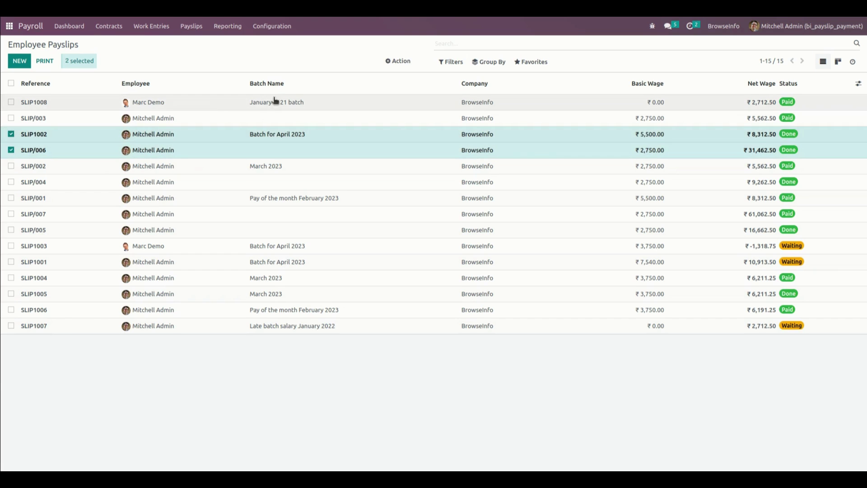
{"action": "left_click", "coordinate": [401, 60]}
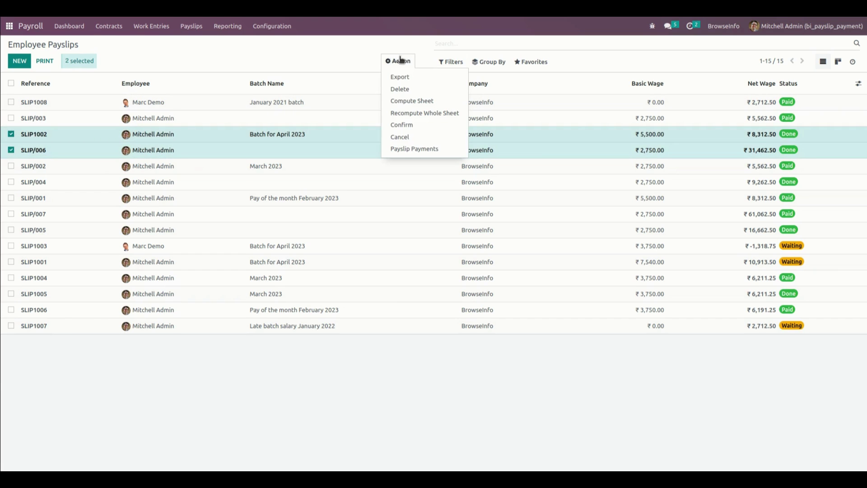
{"action": "left_click", "coordinate": [415, 150]}
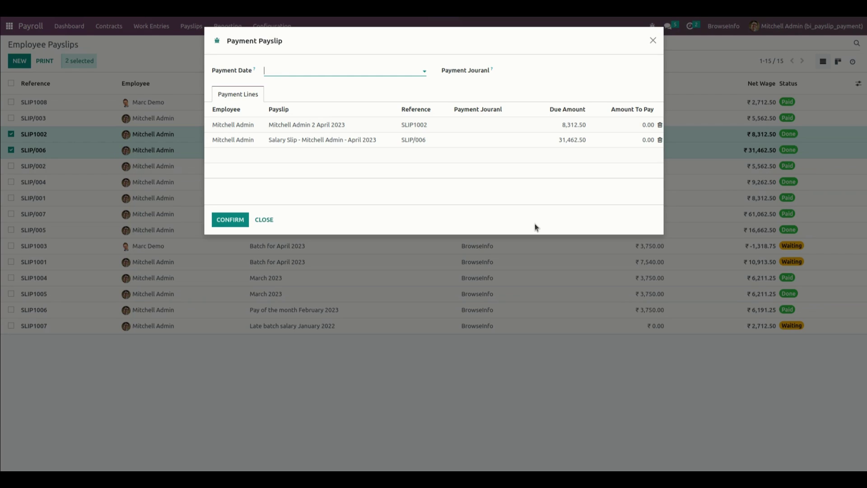
- Set the payment date to 12 April 2023 and the journal to Bank
{"action": "left_click", "coordinate": [381, 72]}
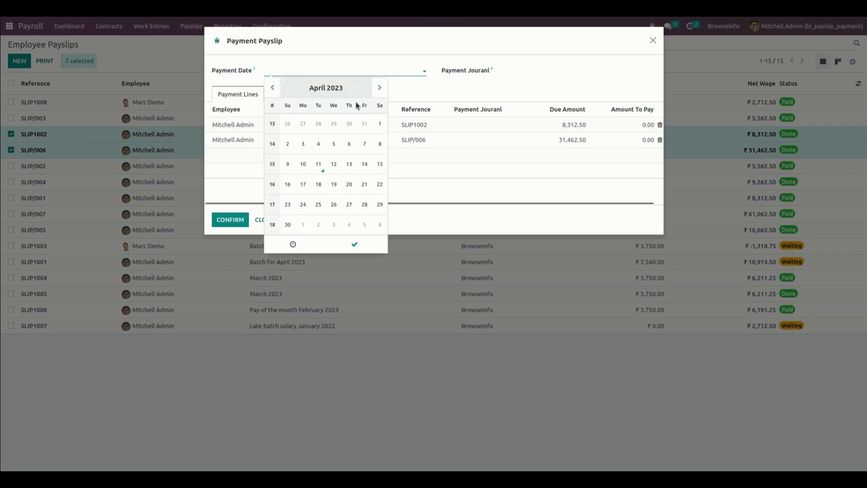
{"action": "left_click", "coordinate": [337, 167]}
{"action": "left_click", "coordinate": [532, 70]}
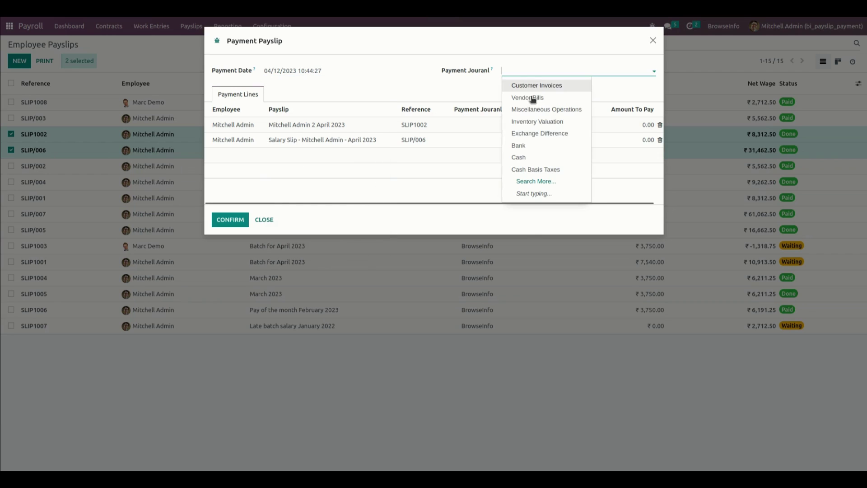
{"action": "left_click", "coordinate": [544, 146]}
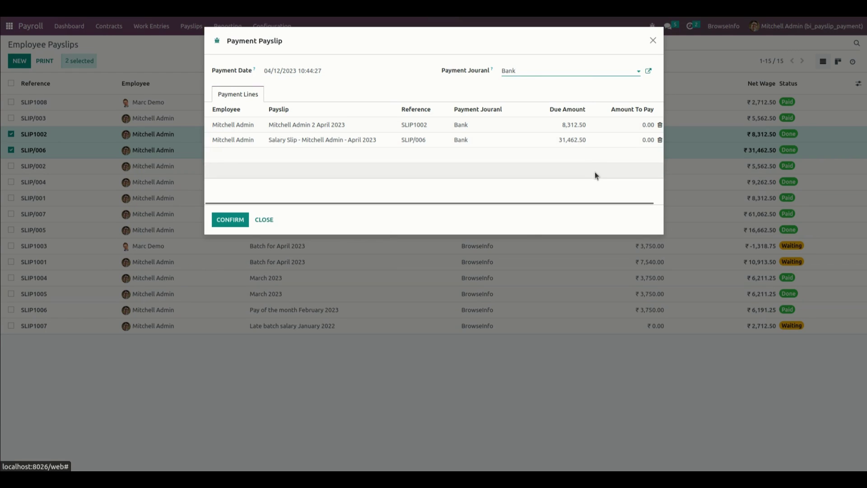
- Pay the full dues of 8,312.50 and 31,462.50 and confirm both payments
{"action": "left_click", "coordinate": [572, 126]}
{"action": "key", "text": "ctrl+c"}
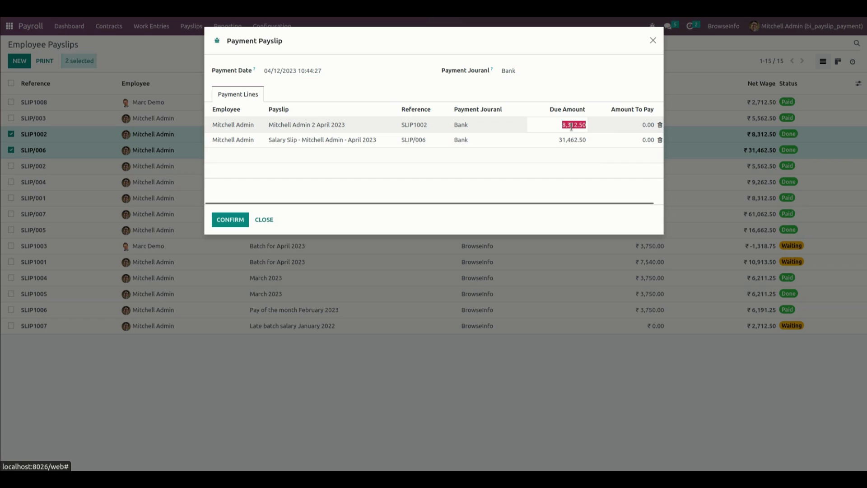
{"action": "left_click", "coordinate": [639, 123]}
{"action": "key", "text": "ctrl+v"}
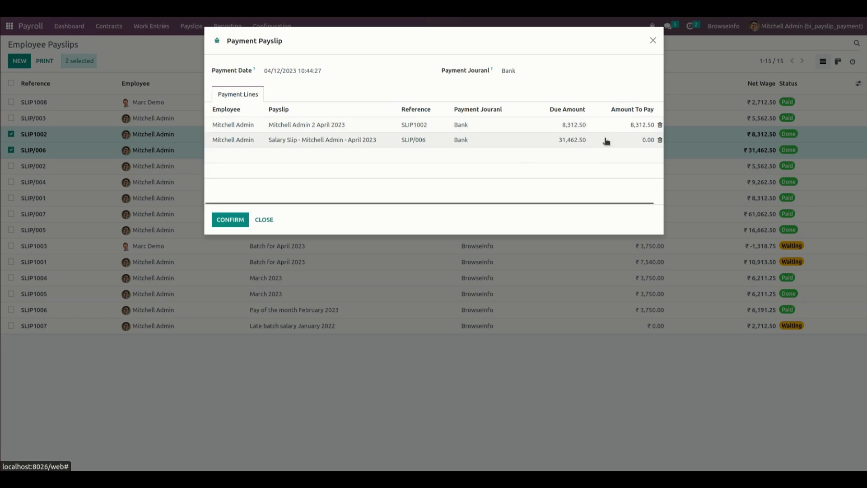
{"action": "left_click", "coordinate": [582, 140]}
{"action": "key", "text": "ctrl+c"}
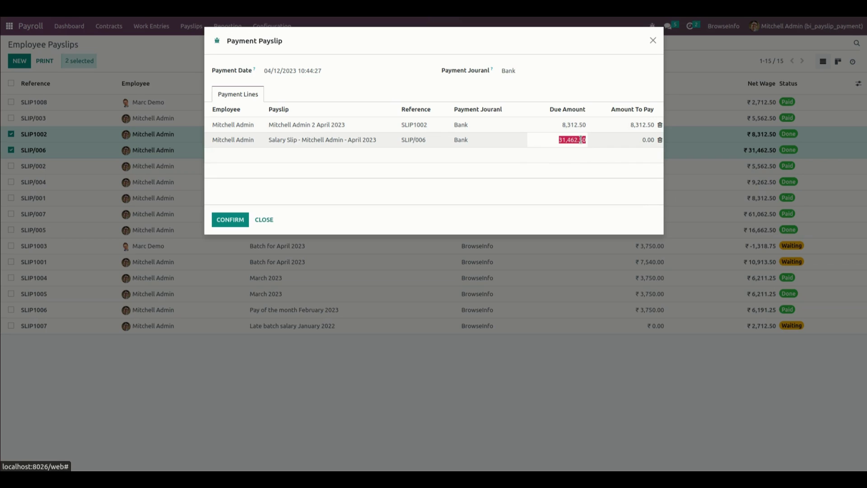
{"action": "left_click", "coordinate": [645, 140]}
{"action": "key", "text": "ctrl+v"}
{"action": "left_click", "coordinate": [508, 201]}
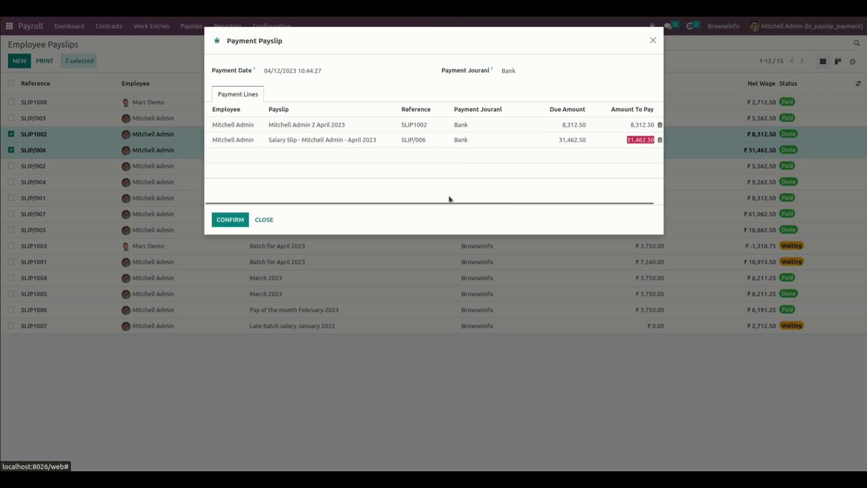
{"action": "left_click", "coordinate": [230, 220]}
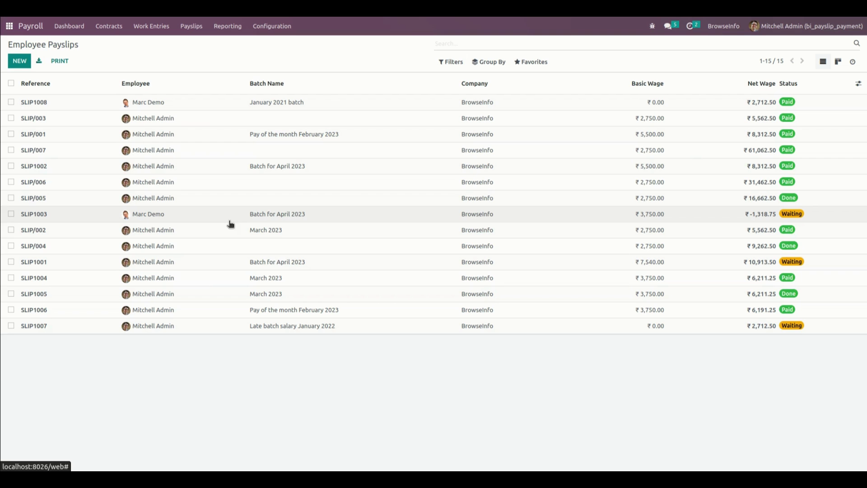
{"action": "left_click", "coordinate": [650, 149]}
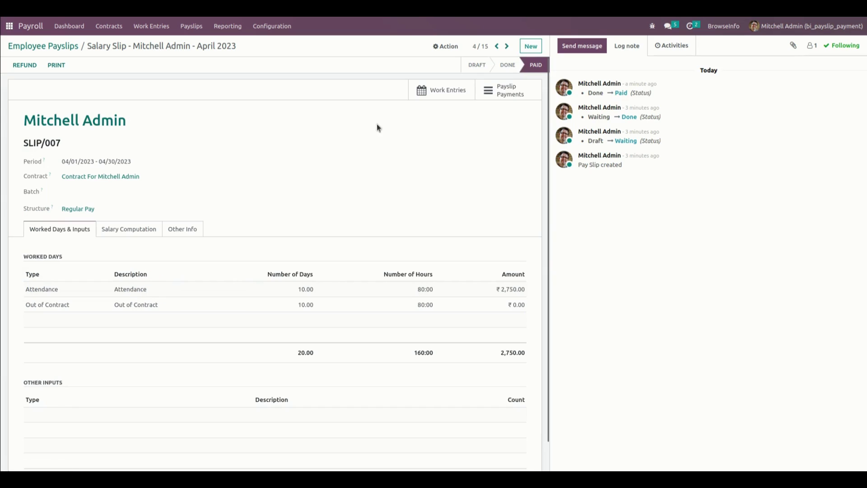
{"action": "left_click", "coordinate": [521, 90]}
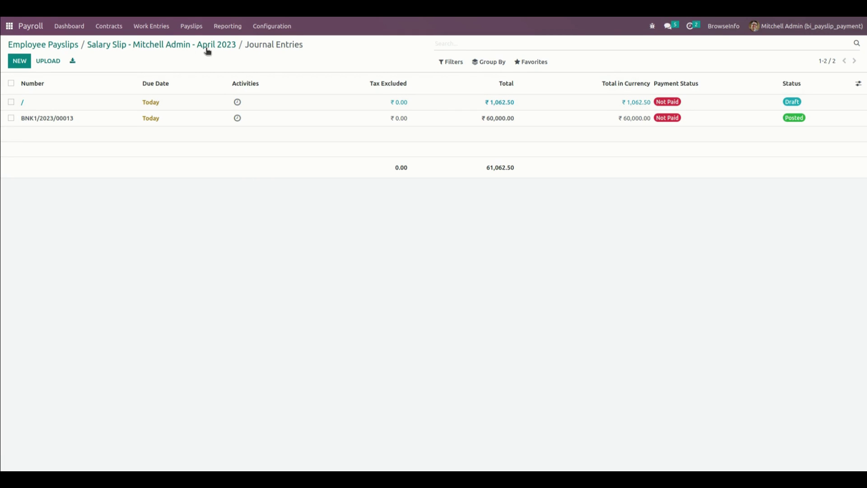
{"action": "left_click", "coordinate": [169, 45]}
{"action": "left_click", "coordinate": [59, 46]}
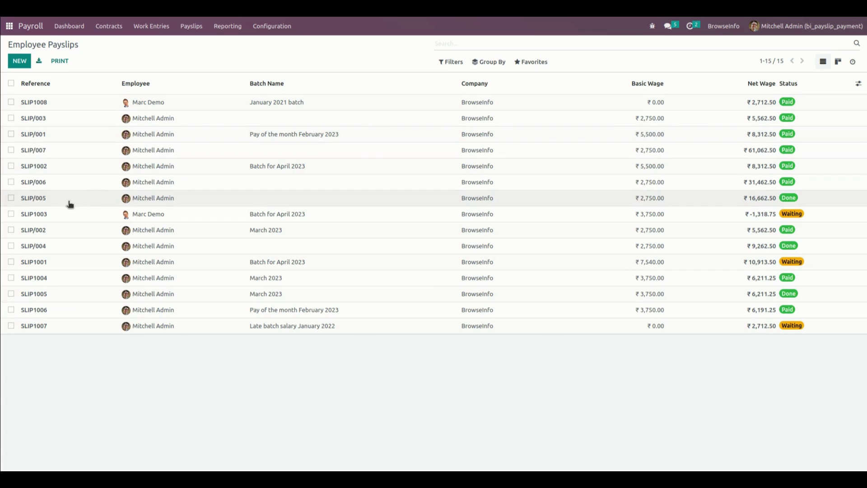
- Start a payment for SLIP/005 with 17,000.00 as the amount to pay
{"action": "left_click", "coordinate": [11, 197]}
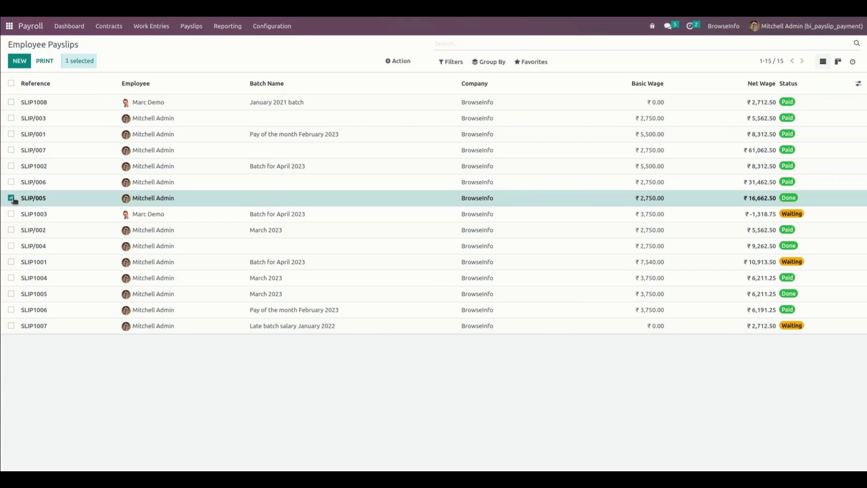
{"action": "left_click", "coordinate": [402, 62]}
{"action": "left_click", "coordinate": [422, 150]}
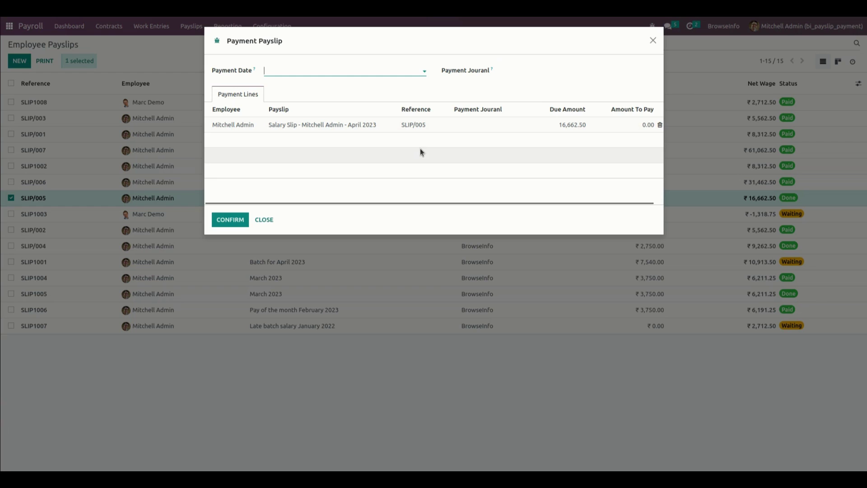
{"action": "left_click", "coordinate": [634, 127]}
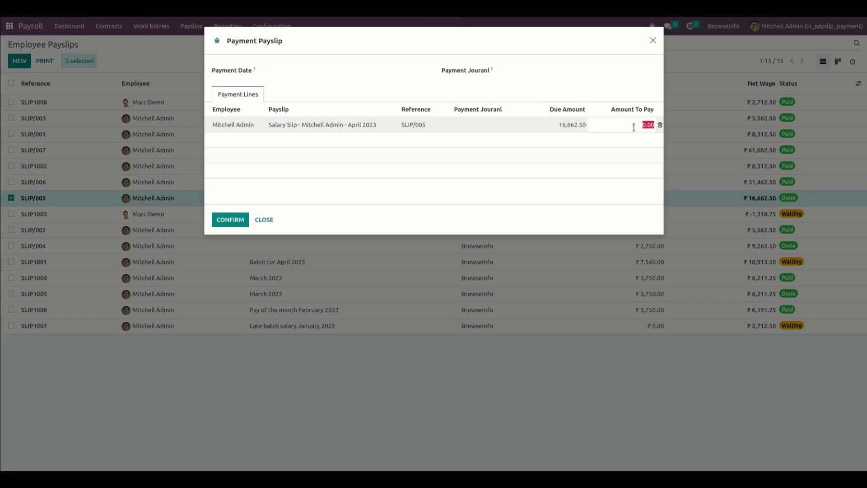
{"action": "type", "text": "17000"}
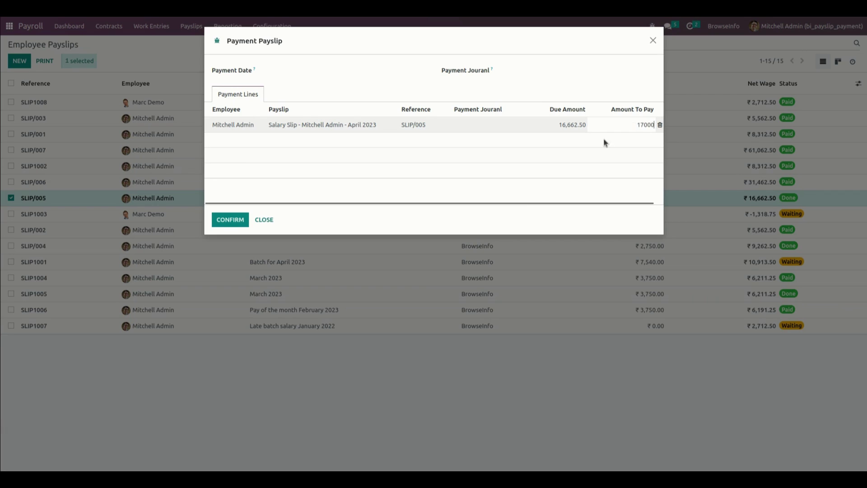
{"action": "left_click", "coordinate": [521, 202]}
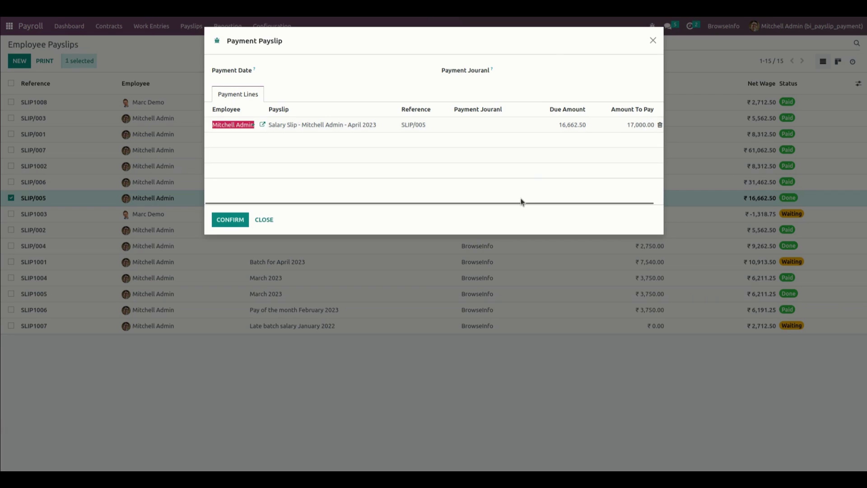
- Choose the Cash journal, date it 20 April 2023, and submit the overpayment
{"action": "left_click", "coordinate": [549, 71]}
{"action": "left_click", "coordinate": [532, 159]}
{"action": "left_click", "coordinate": [329, 71]}
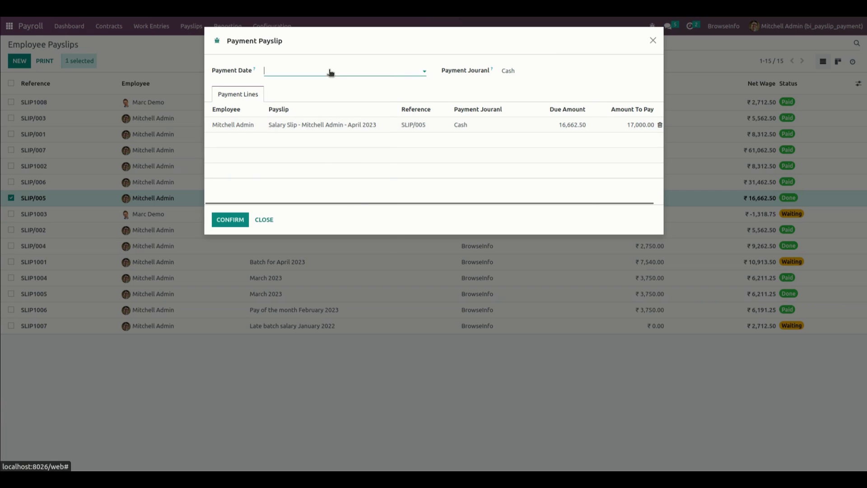
{"action": "left_click", "coordinate": [347, 187]}
{"action": "left_click", "coordinate": [420, 218]}
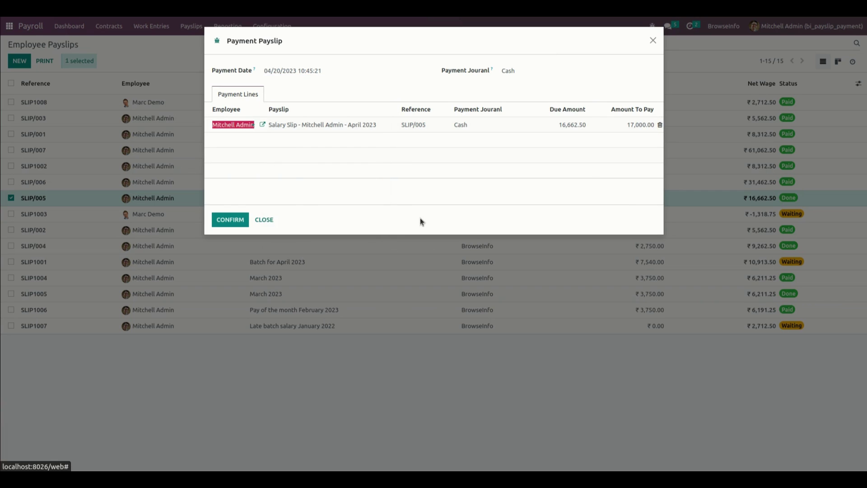
{"action": "left_click", "coordinate": [230, 220]}
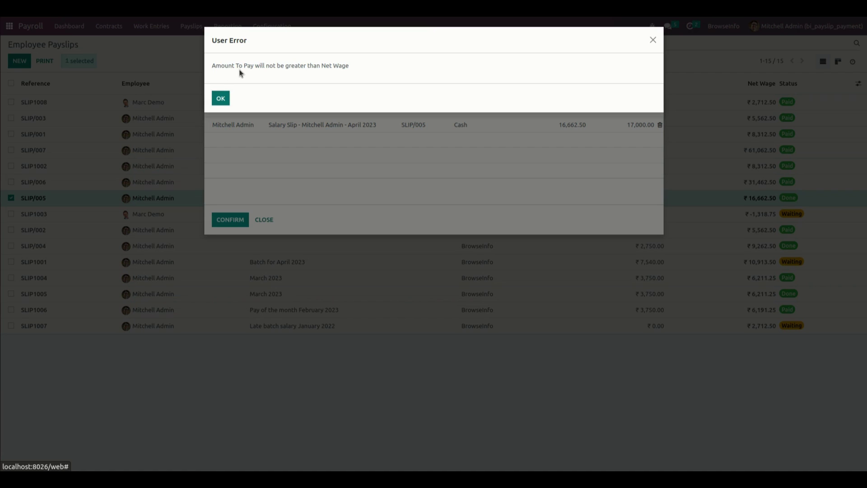
- Dismiss the User Error and close the Payment Payslip dialog without paying
{"action": "left_click", "coordinate": [220, 98]}
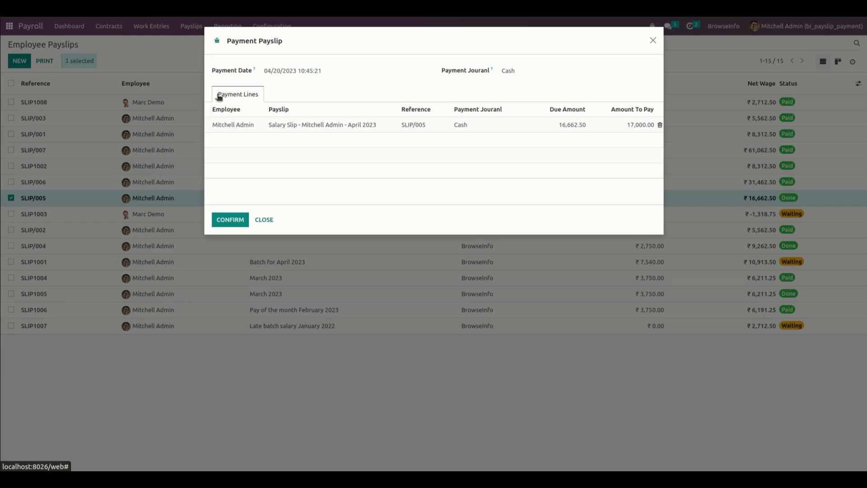
{"action": "left_click", "coordinate": [264, 220]}
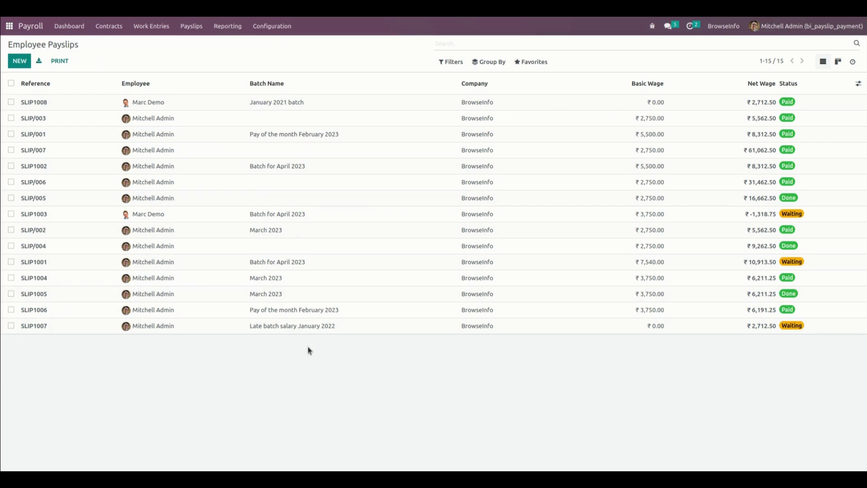